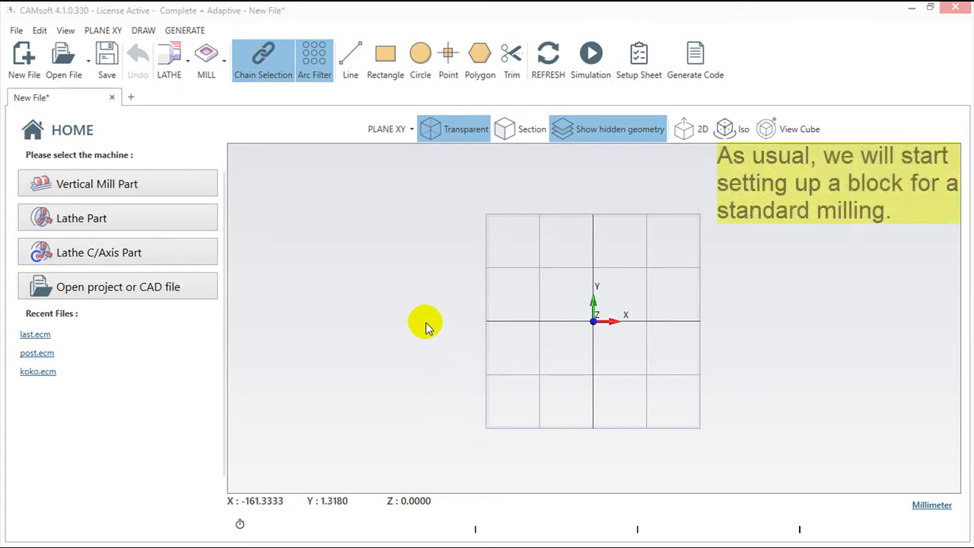
# - Create a vertical mill setup on a 100×100×40 mm square mild steel stock block
pyautogui.click(163, 184)
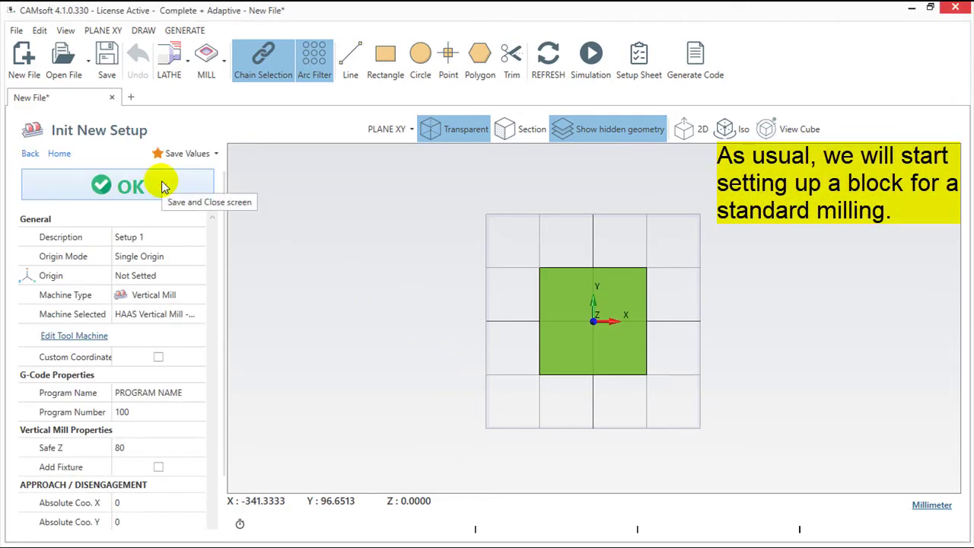
pyautogui.click(121, 187)
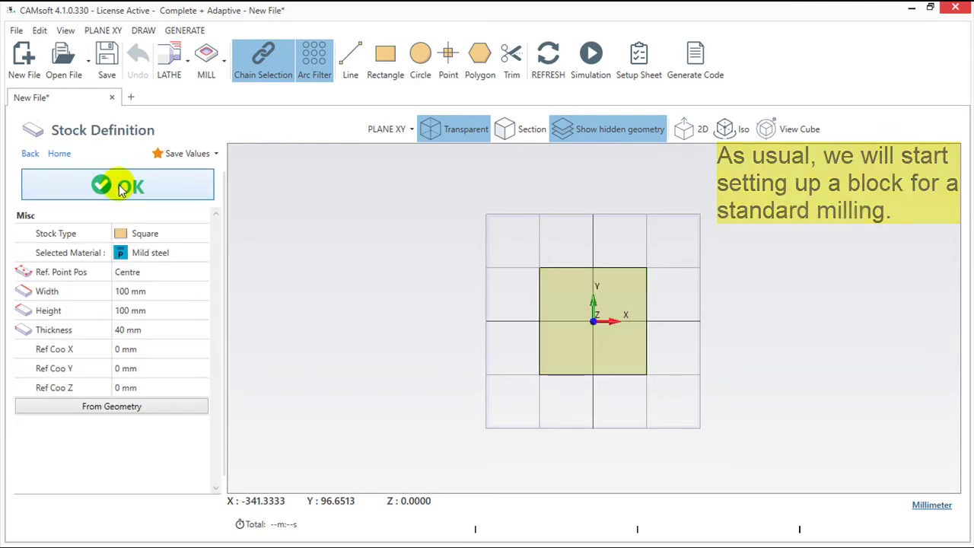
pyautogui.click(122, 187)
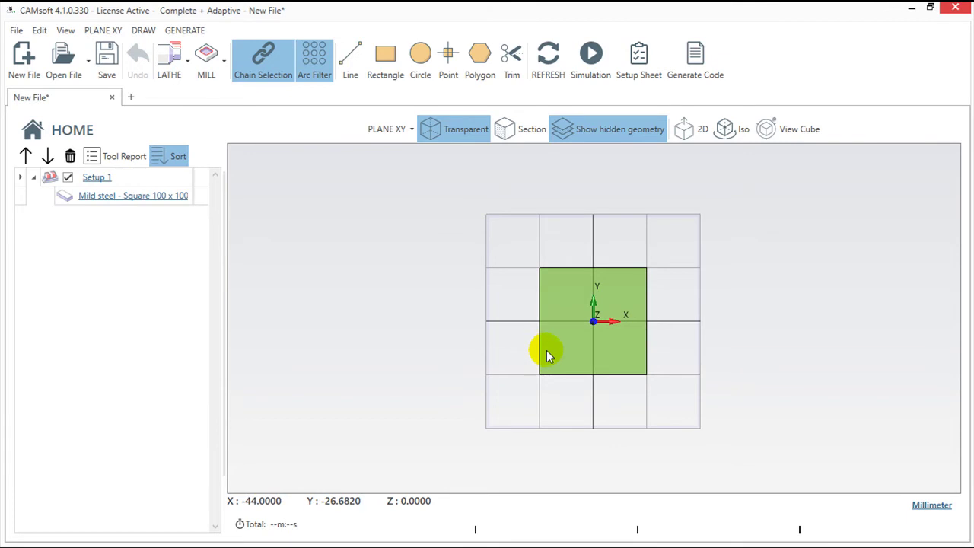
pyautogui.scroll(1, 547, 350)
# - Draw a contour circle centred at the origin (0, 0) with a 40 mm radius
pyautogui.scroll(1, 546, 354)
pyautogui.moveTo(546, 354); pyautogui.dragTo(478, 369, button='middle')
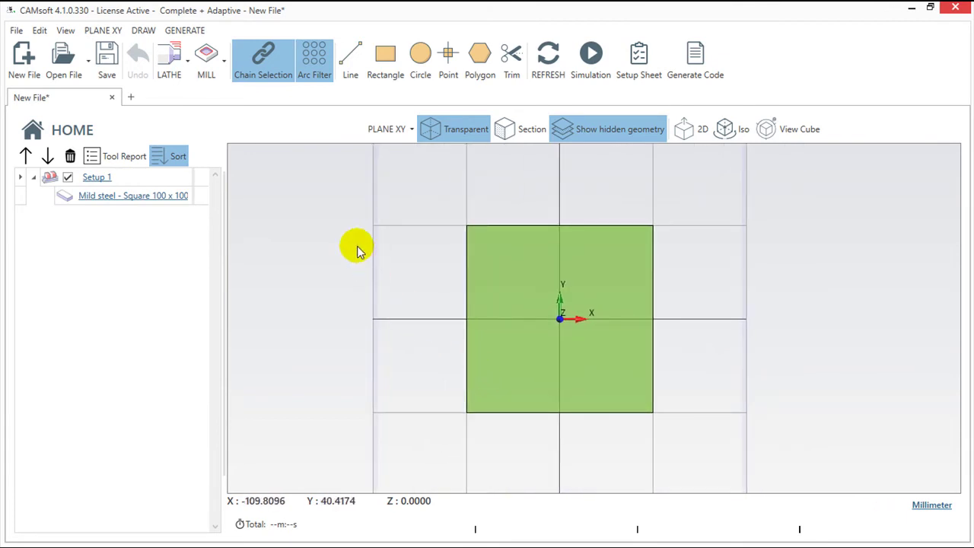
pyautogui.click(220, 56)
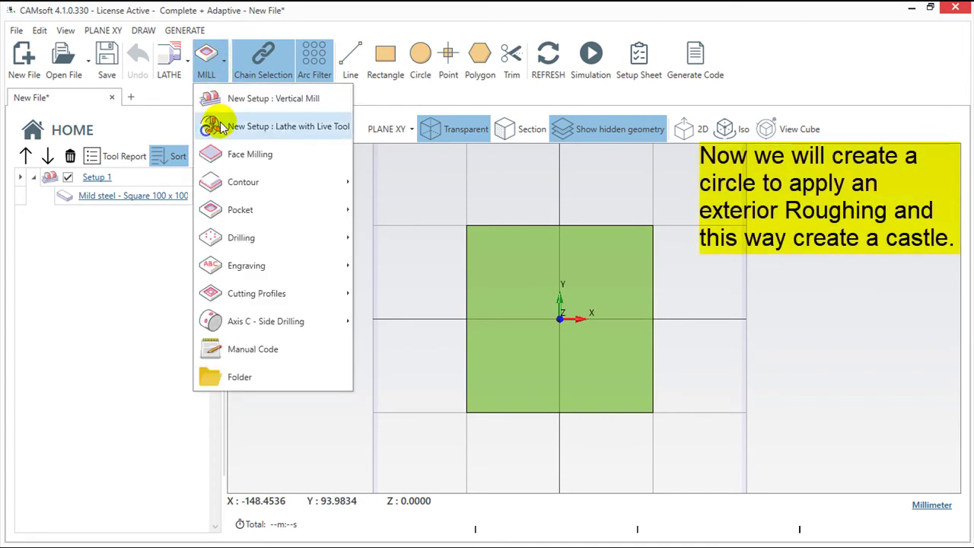
pyautogui.moveTo(251, 182)
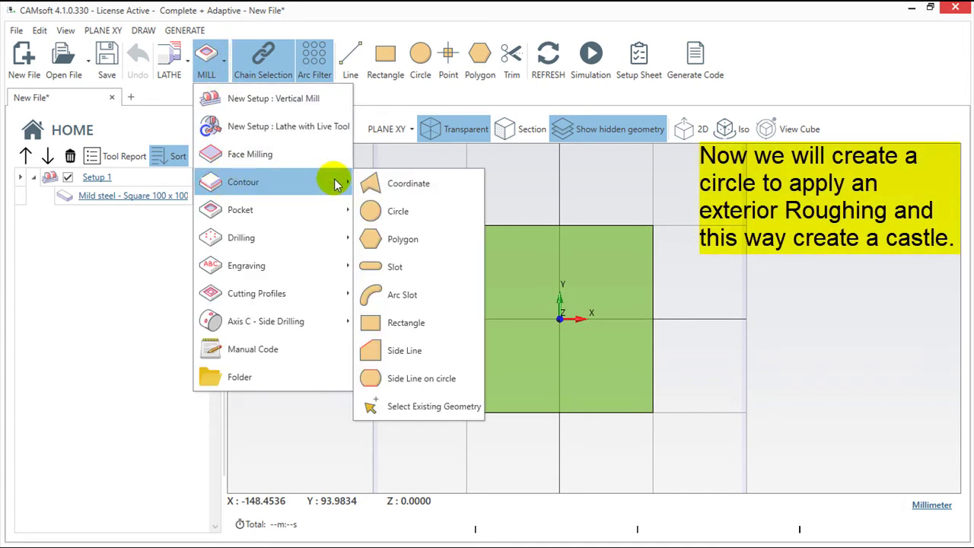
pyautogui.click(406, 212)
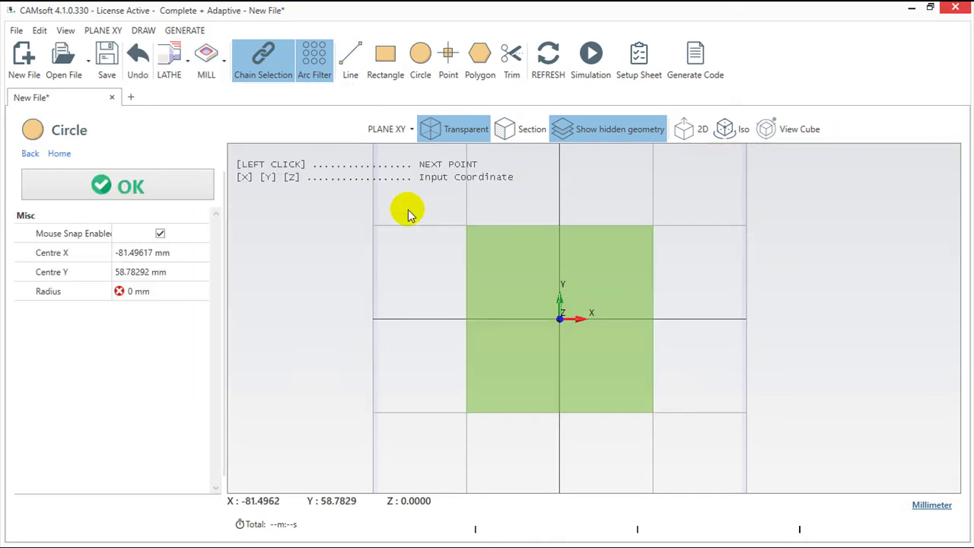
pyautogui.click(560, 319)
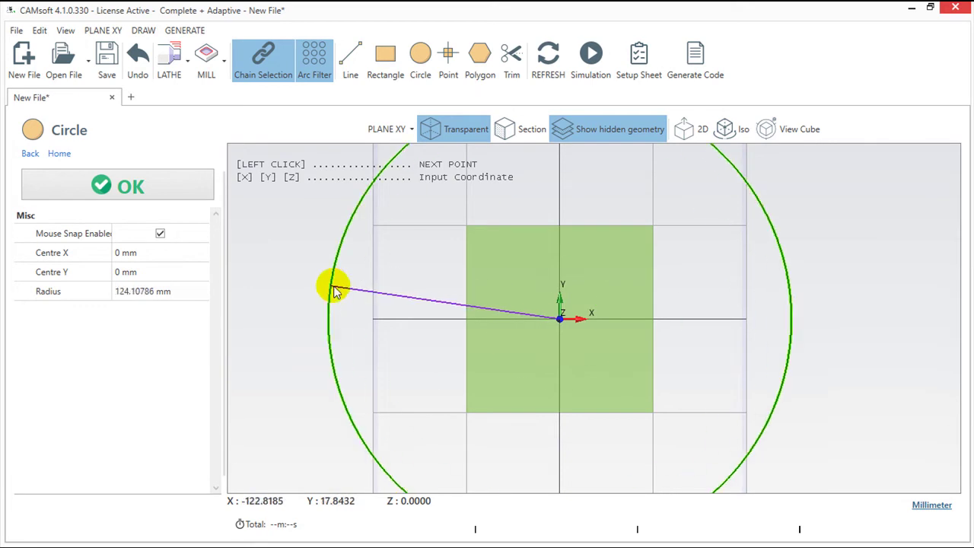
pyautogui.click(183, 292)
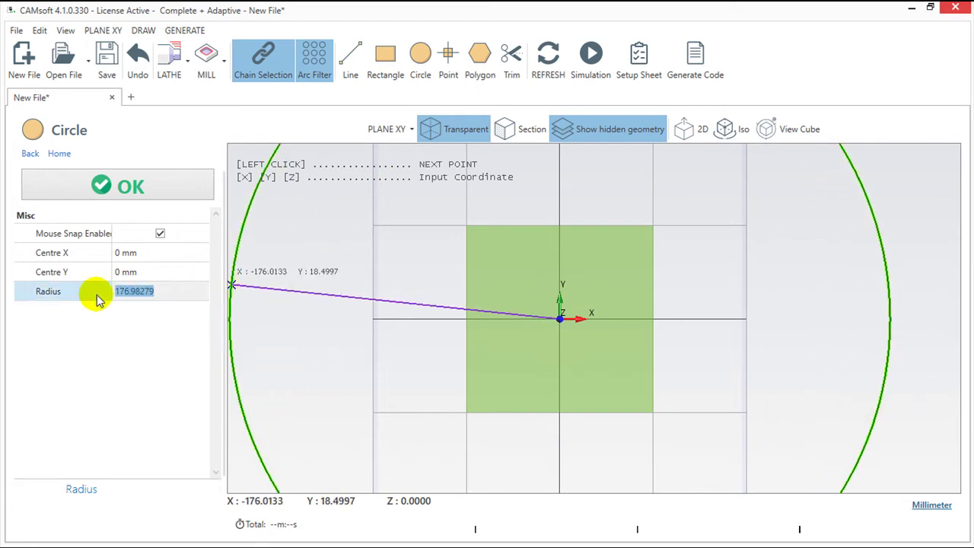
pyautogui.write('40')
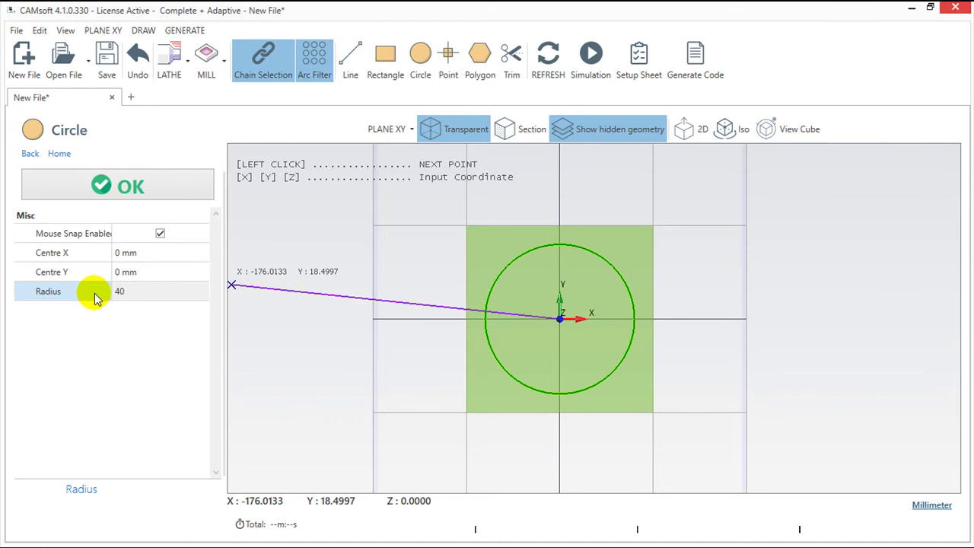
# - Confirm the 40 mm circle, flip the contour to its outside and set depth to 10 mm
pyautogui.click(129, 187)
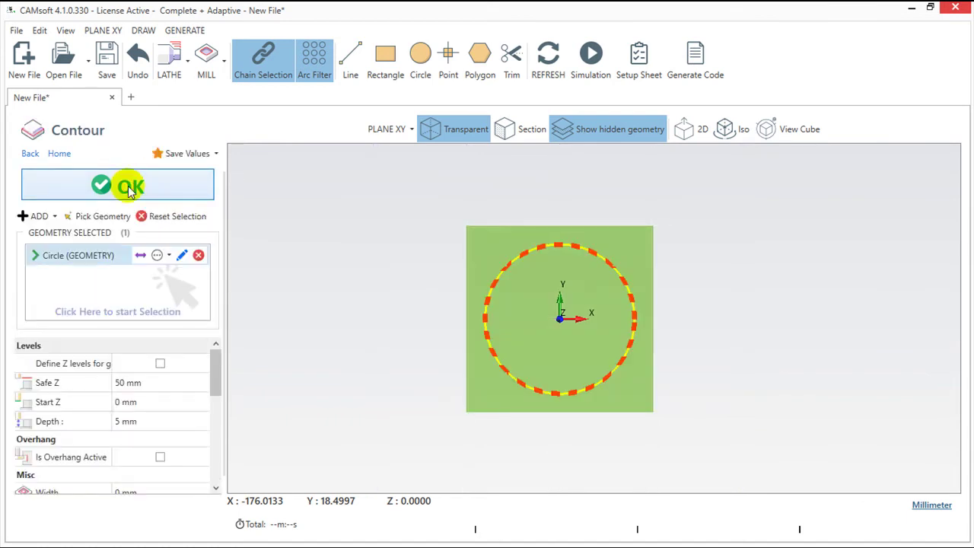
pyautogui.click(140, 256)
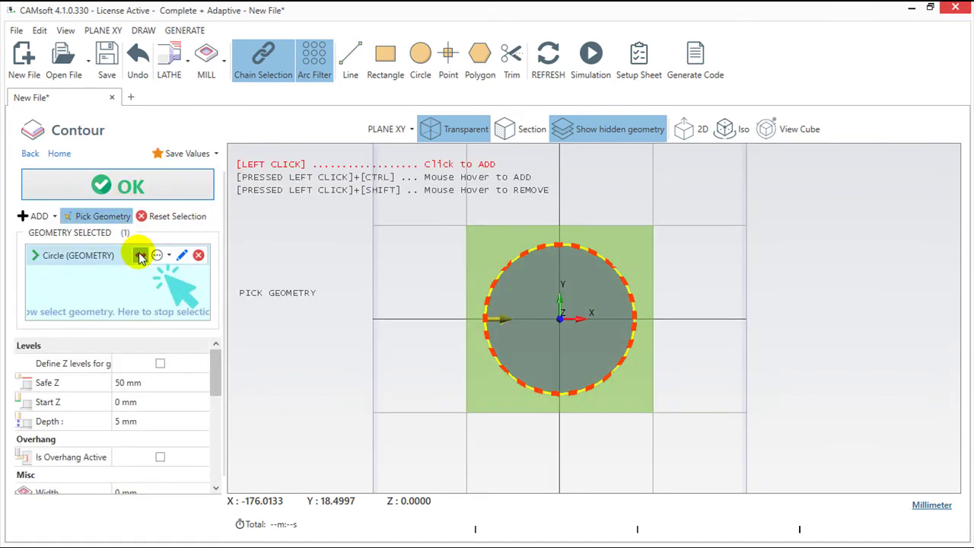
pyautogui.click(140, 255)
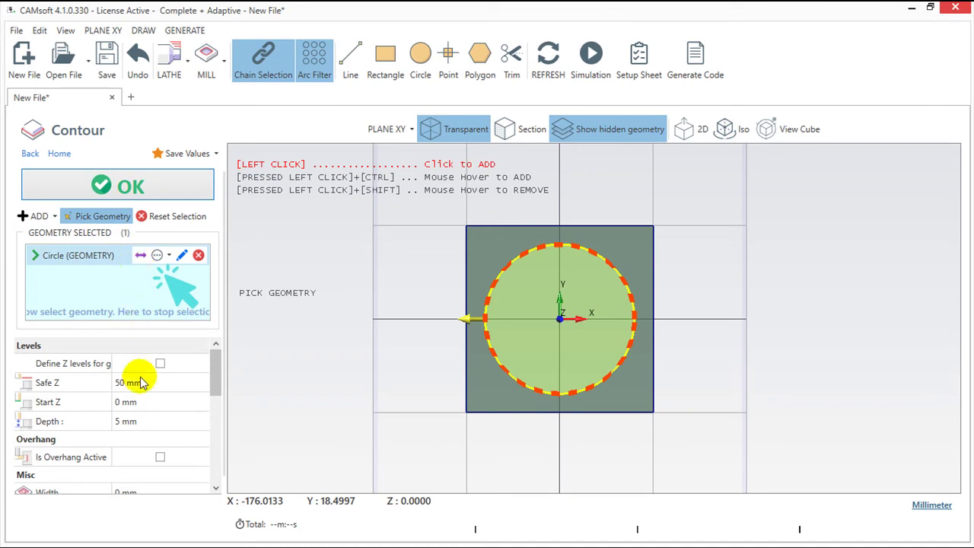
pyautogui.click(146, 421)
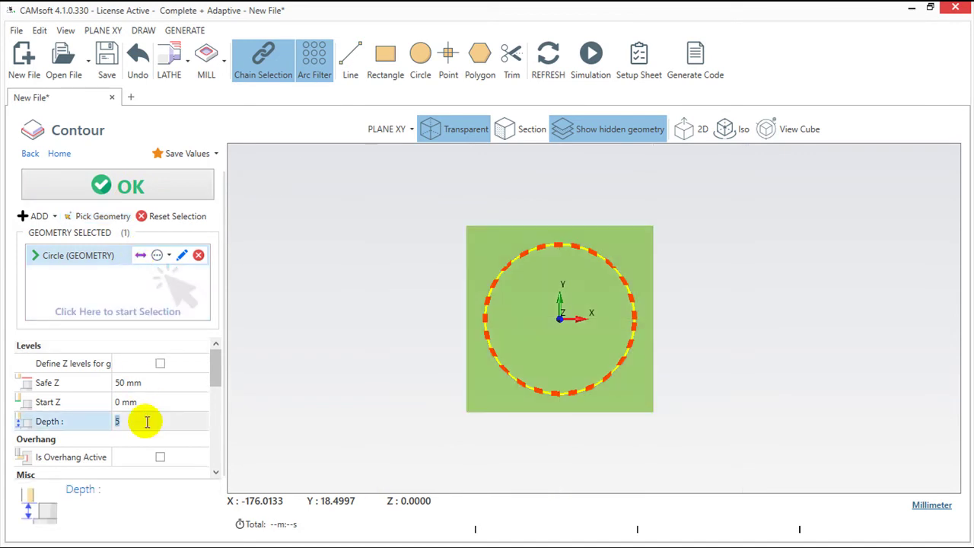
pyautogui.write('10')
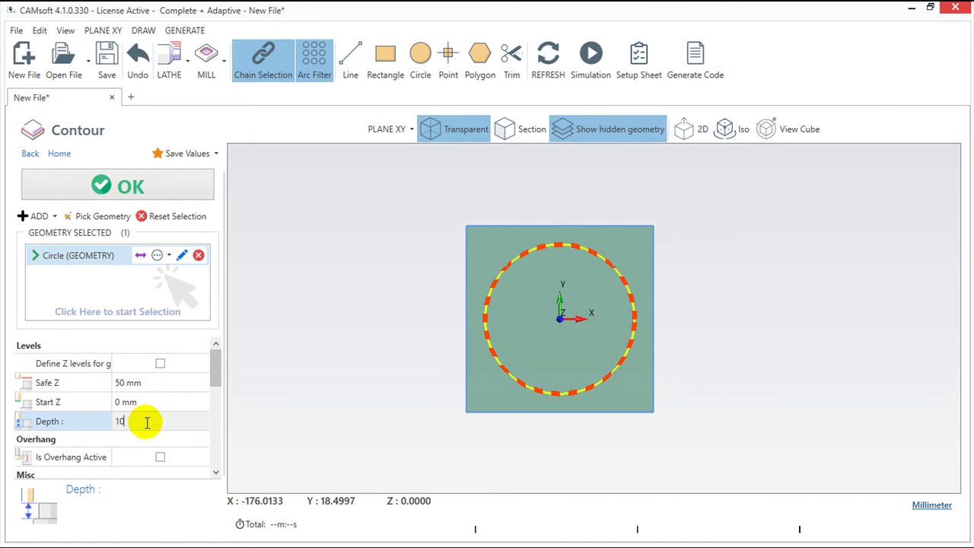
pyautogui.click(131, 190)
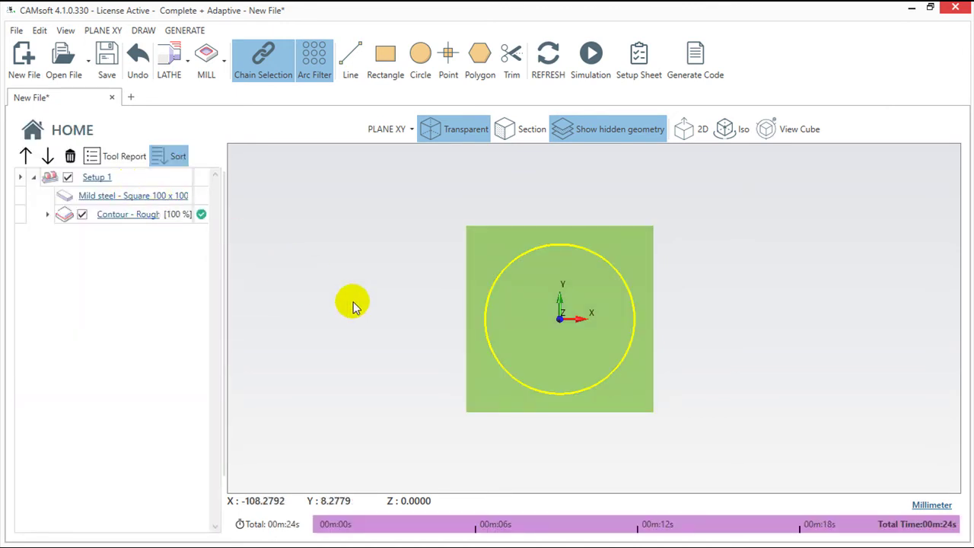
# - Orbit to a 3D view and inspect the Contour - Roughing toolpath and 10 mm circular cut
pyautogui.moveTo(570, 393)
pyautogui.mouseDown(button='middle')
pyautogui.moveTo(424, 346)
pyautogui.moveTo(735, 427)
pyautogui.mouseUp(button='middle')
pyautogui.scroll(2, 630, 393)
pyautogui.scroll(2, 630, 392)
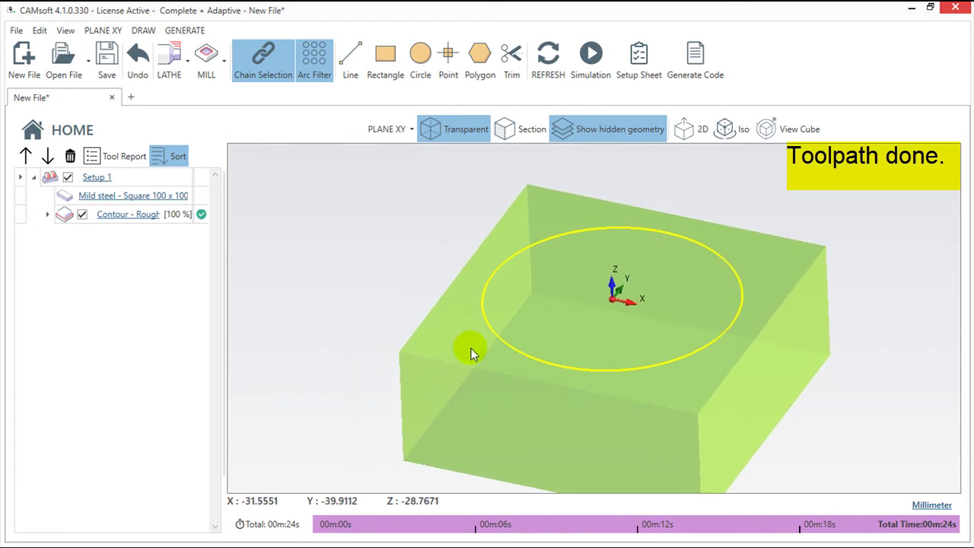
pyautogui.click(23, 216)
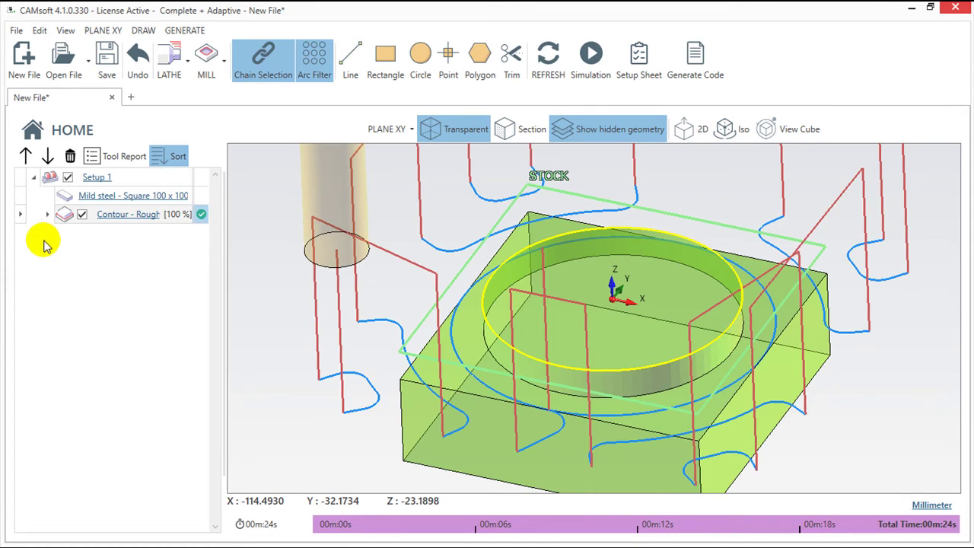
pyautogui.click(23, 197)
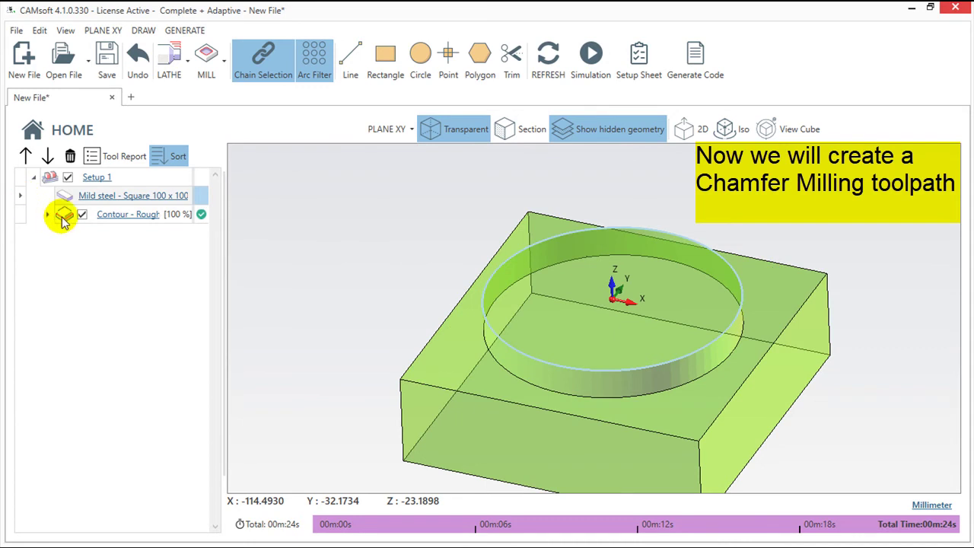
# - Enable Chamfering on Contour - Roughing with 0 mm additional tool depth and 1 mm chamfer depth
pyautogui.doubleClick(52, 215)
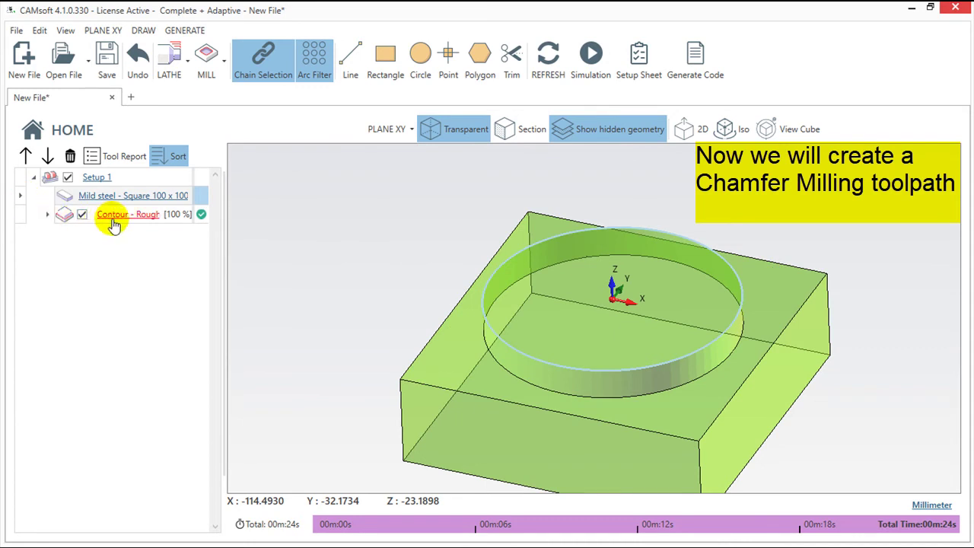
pyautogui.moveTo(215, 358); pyautogui.dragTo(220, 464)
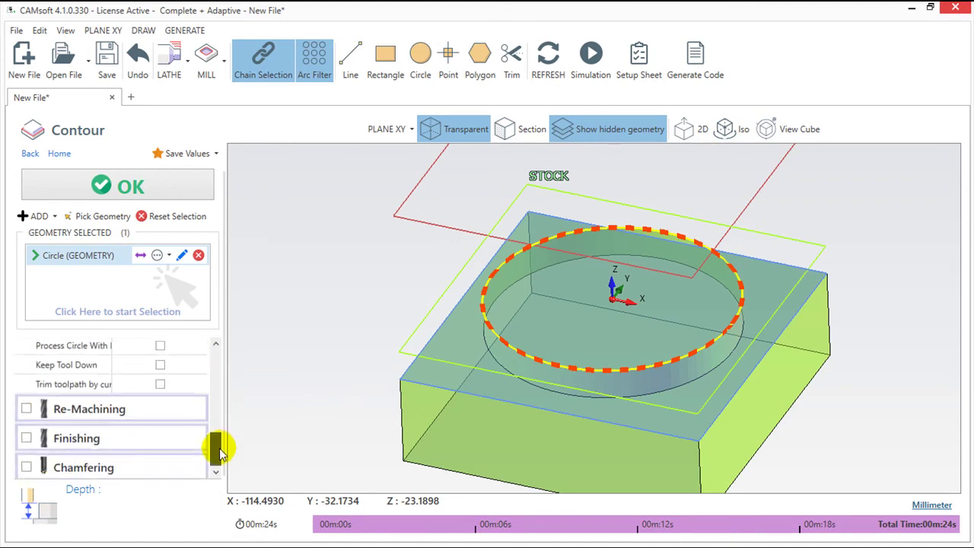
pyautogui.click(26, 466)
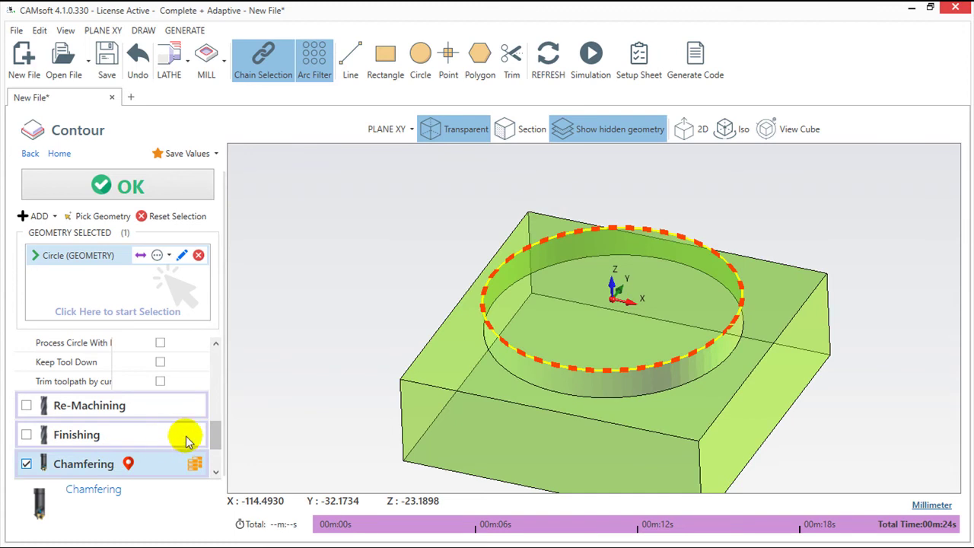
pyautogui.moveTo(217, 438); pyautogui.dragTo(219, 466)
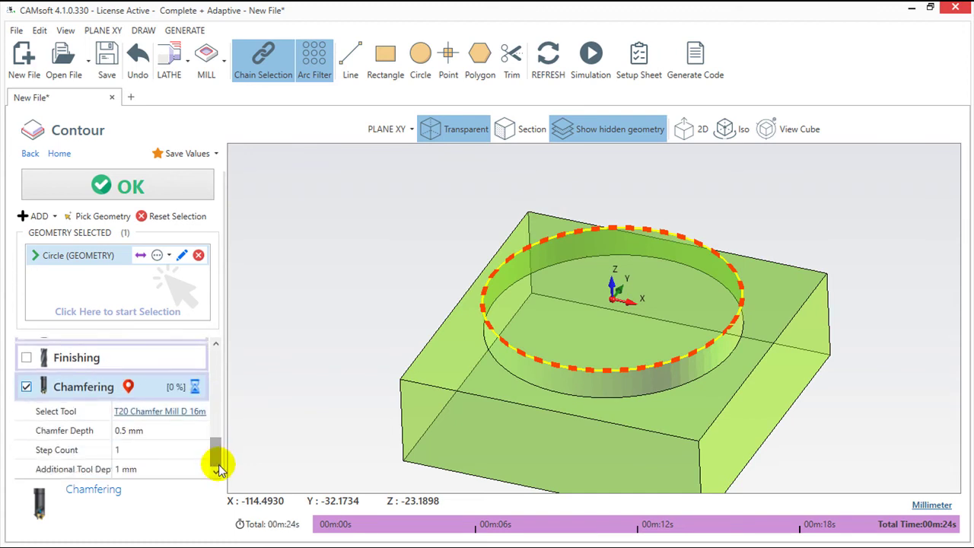
pyautogui.click(148, 468)
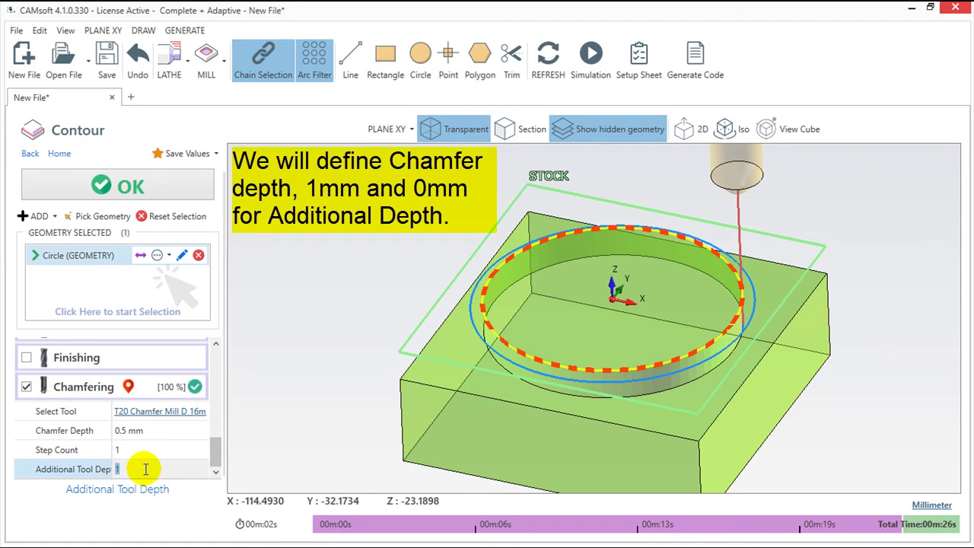
pyautogui.write('0')
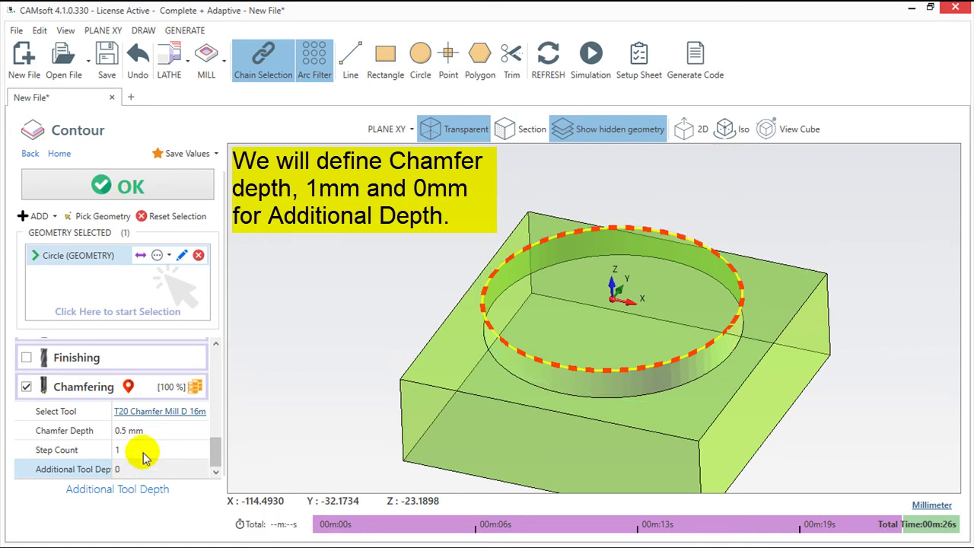
pyautogui.click(149, 431)
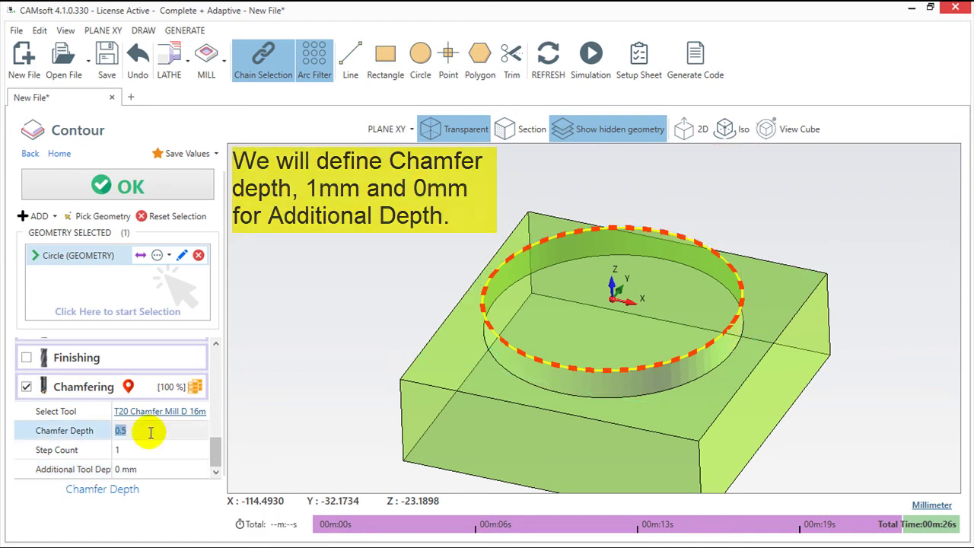
pyautogui.write('1')
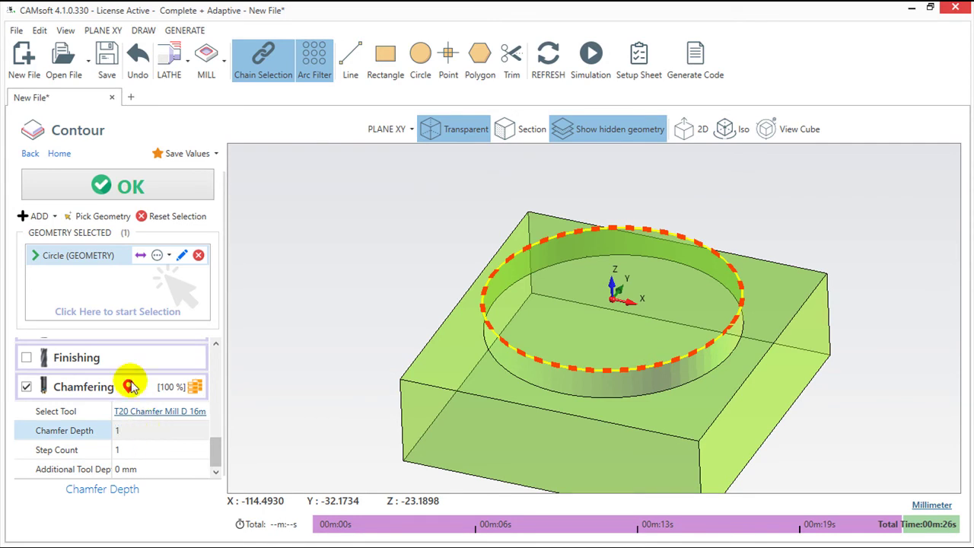
pyautogui.click(95, 189)
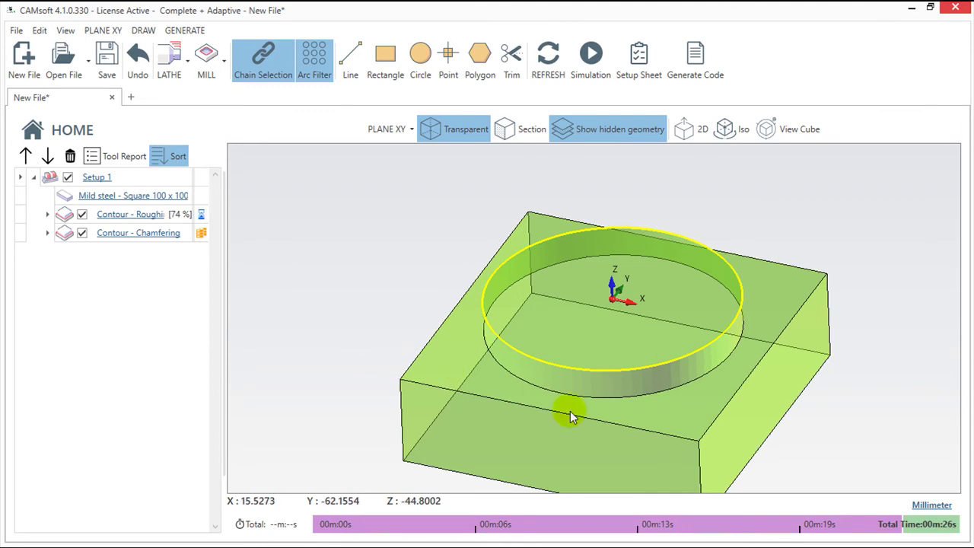
pyautogui.moveTo(707, 413); pyautogui.dragTo(722, 403, button='middle')
pyautogui.moveTo(533, 322)
pyautogui.mouseDown(button='middle')
pyautogui.moveTo(483, 282)
pyautogui.moveTo(490, 279)
pyautogui.mouseUp(button='middle')
pyautogui.scroll(3, 733, 303)
pyautogui.scroll(2, 742, 293)
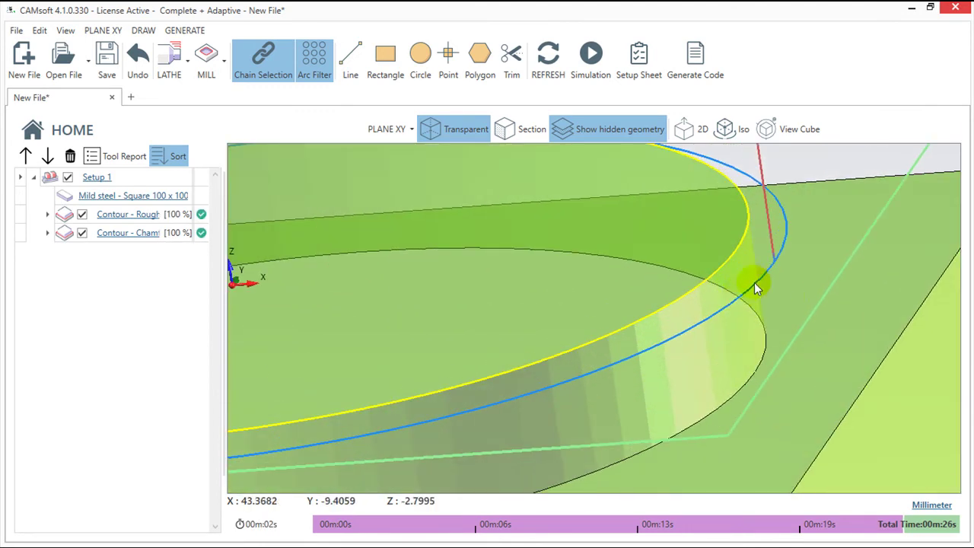
pyautogui.scroll(2, 754, 282)
pyautogui.moveTo(761, 277); pyautogui.dragTo(708, 426, button='middle')
pyautogui.moveTo(616, 358); pyautogui.dragTo(620, 333, button='middle')
pyautogui.scroll(1, 750, 334)
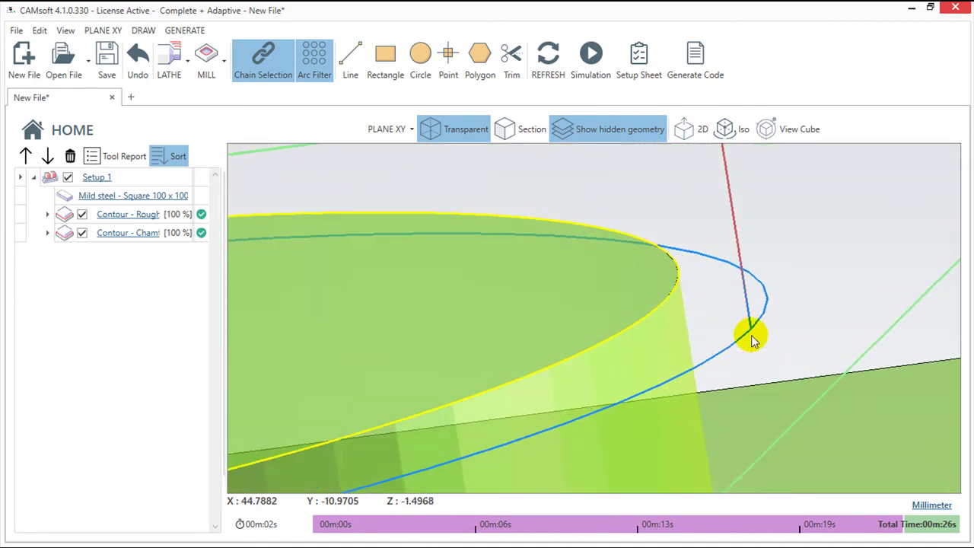
pyautogui.scroll(1, 750, 335)
pyautogui.moveTo(751, 337)
pyautogui.mouseDown(button='middle')
pyautogui.moveTo(742, 368)
pyautogui.moveTo(677, 385)
pyautogui.moveTo(694, 386)
pyautogui.moveTo(674, 343)
pyautogui.mouseUp(button='middle')
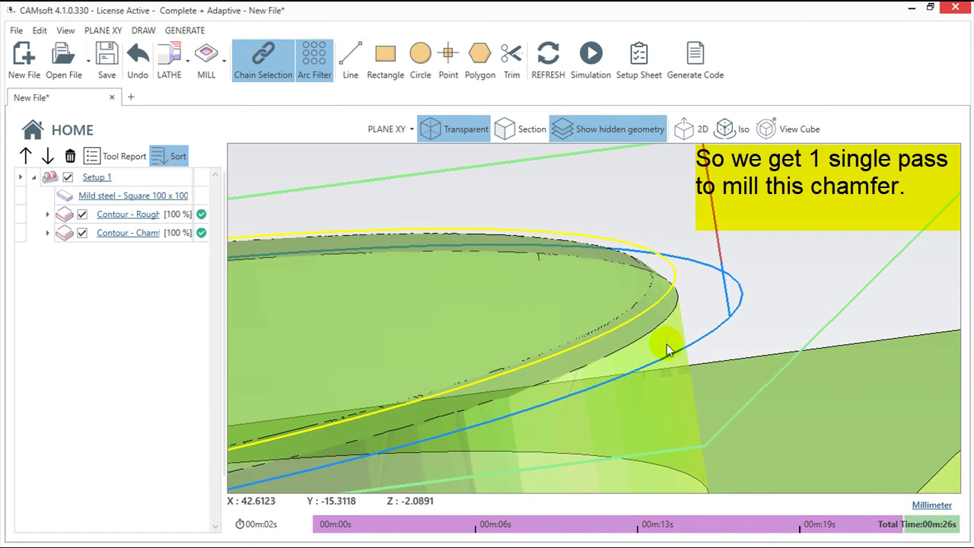
pyautogui.click(22, 236)
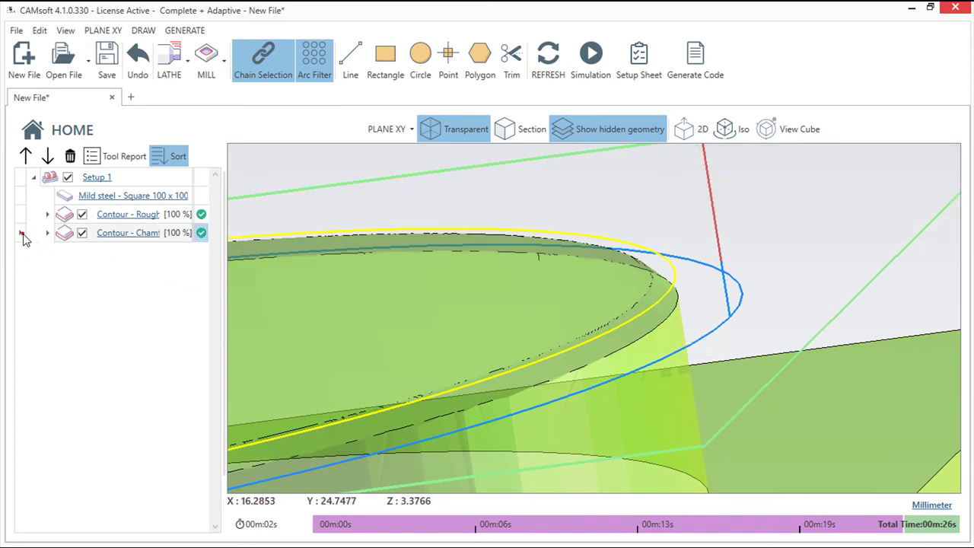
pyautogui.moveTo(338, 238)
pyautogui.mouseDown(button='middle')
pyautogui.moveTo(359, 235)
pyautogui.moveTo(352, 218)
pyautogui.moveTo(532, 304)
pyautogui.mouseUp(button='middle')
pyautogui.moveTo(901, 439)
pyautogui.mouseDown(button='middle')
pyautogui.moveTo(876, 459)
pyautogui.moveTo(813, 416)
pyautogui.mouseUp(button='middle')
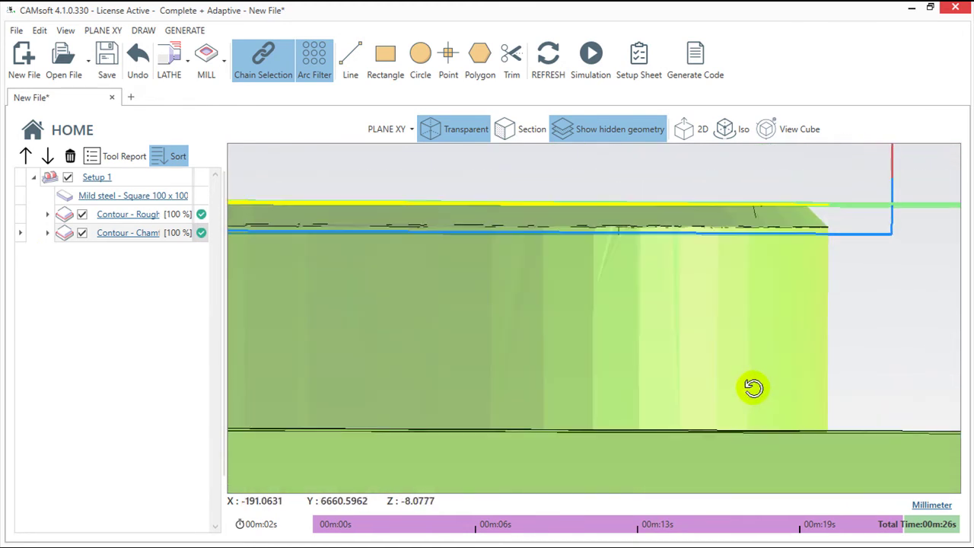
pyautogui.moveTo(783, 354)
pyautogui.mouseDown(button='middle')
pyautogui.moveTo(746, 409)
pyautogui.moveTo(647, 472)
pyautogui.mouseUp(button='middle')
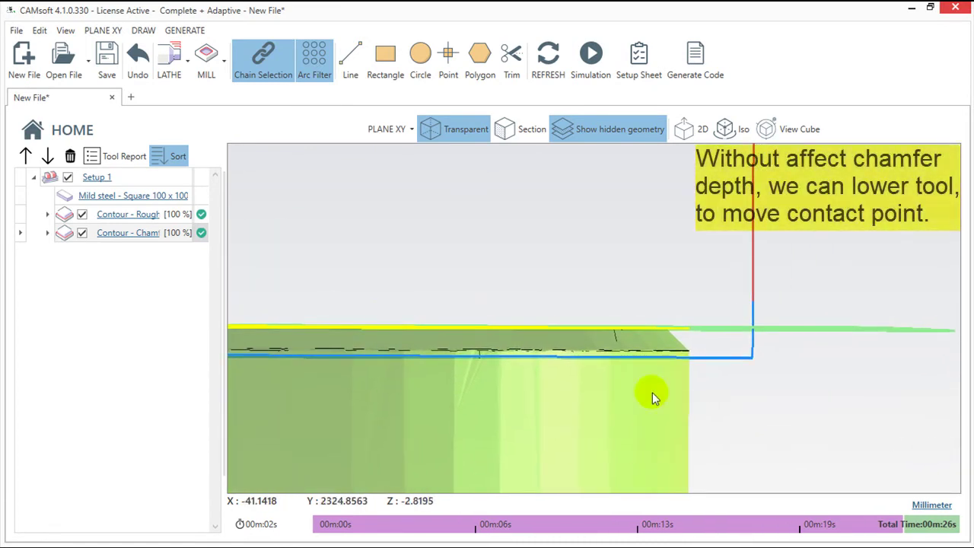
pyautogui.moveTo(672, 374); pyautogui.dragTo(583, 359, button='middle')
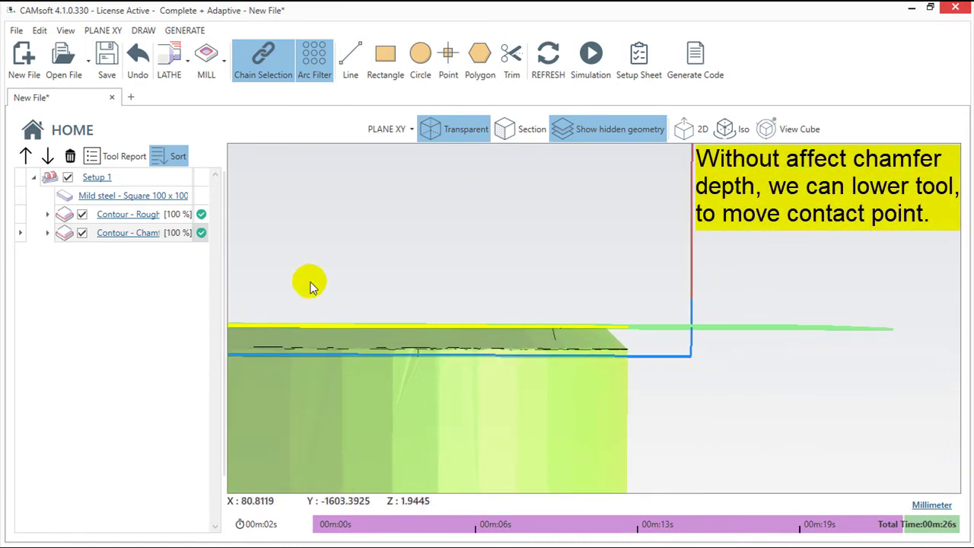
# - Change the Contour - Chamfer additional tool depth to 1 mm
pyautogui.click(145, 233)
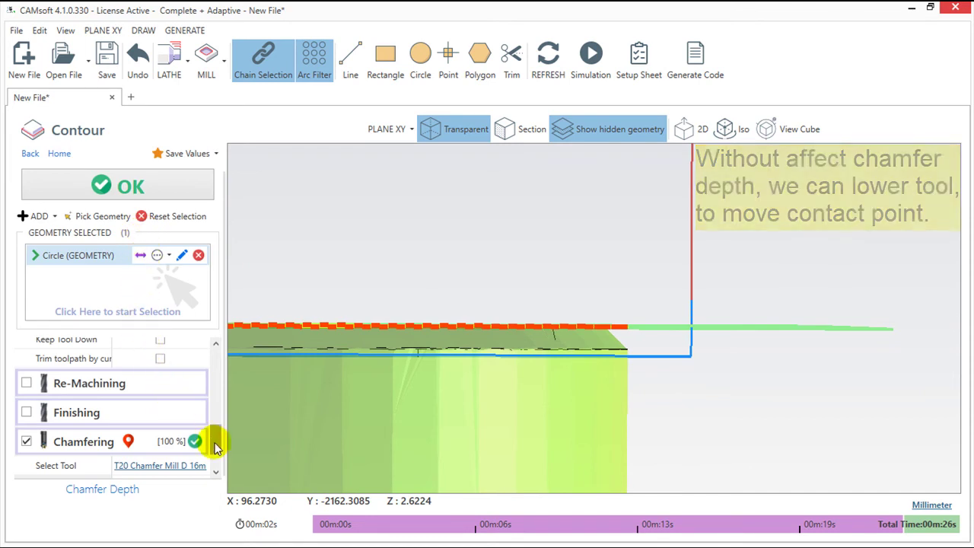
pyautogui.moveTo(216, 446); pyautogui.dragTo(222, 469)
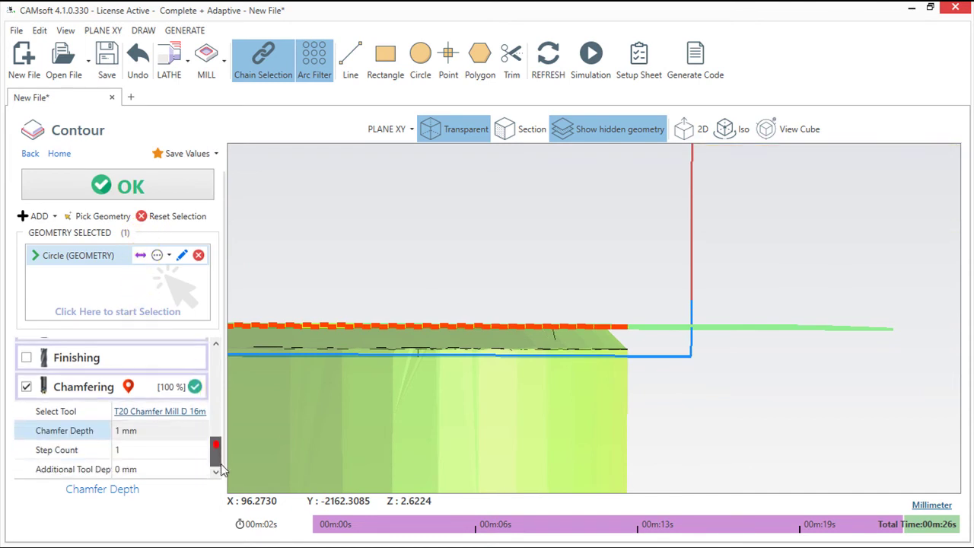
pyautogui.click(146, 470)
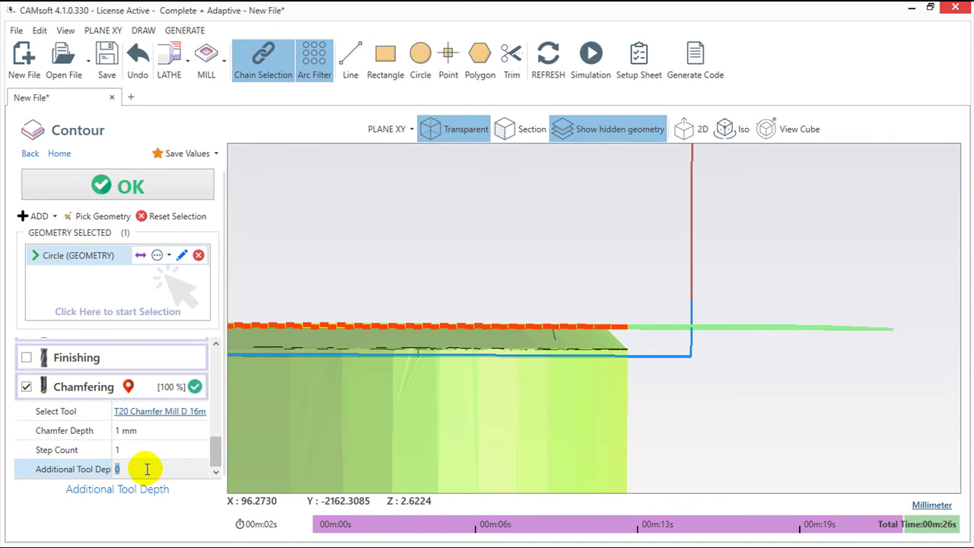
pyautogui.write('1')
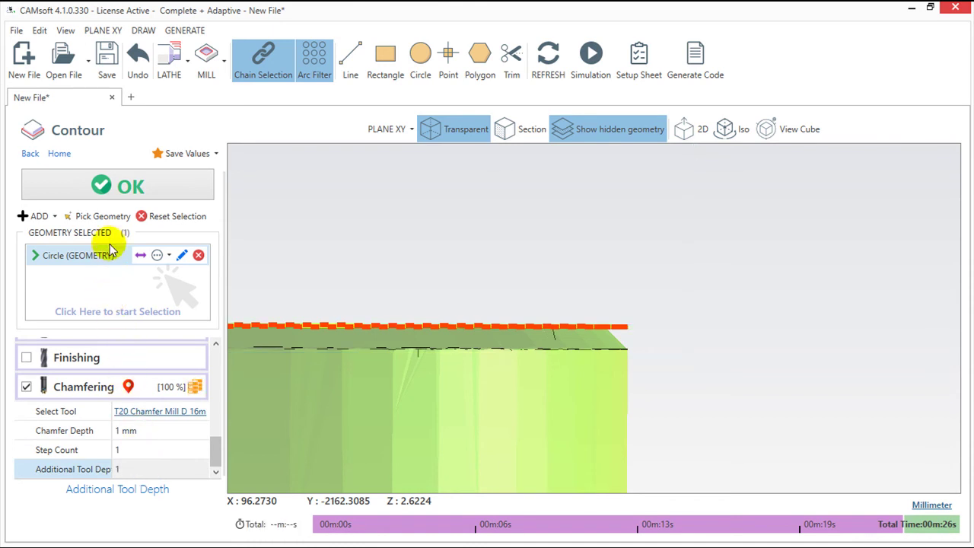
pyautogui.click(111, 190)
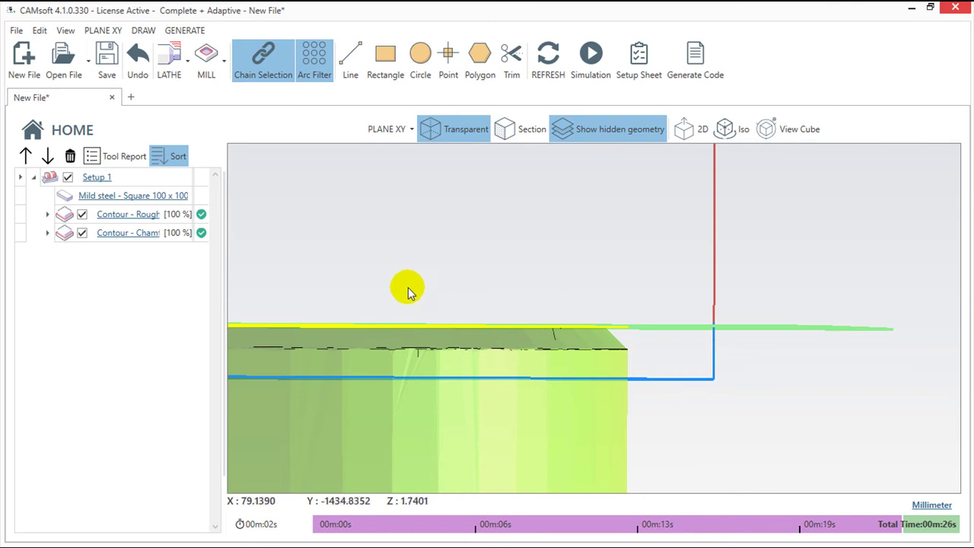
# - Reset the chamfer's additional tool depth to 0 mm and set its step count to 3
pyautogui.click(142, 233)
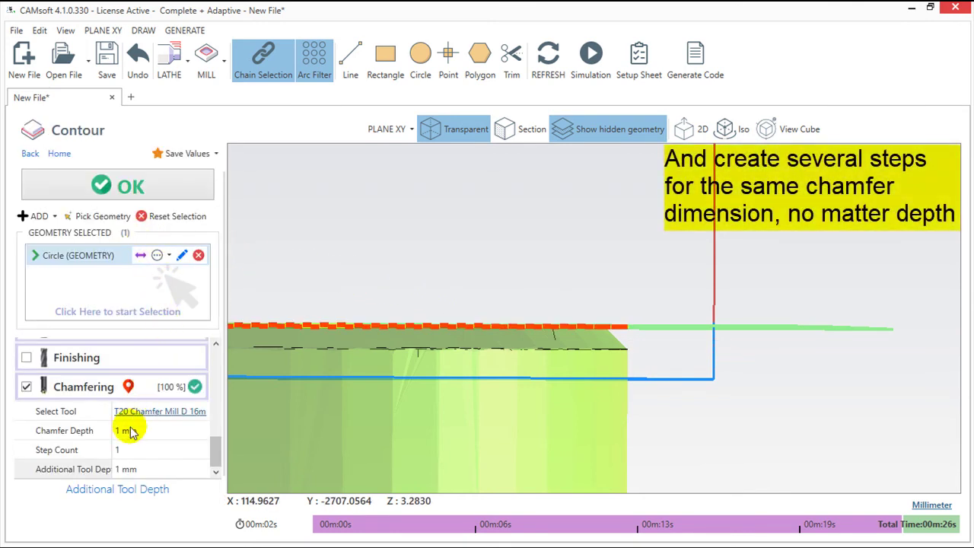
pyautogui.click(165, 476)
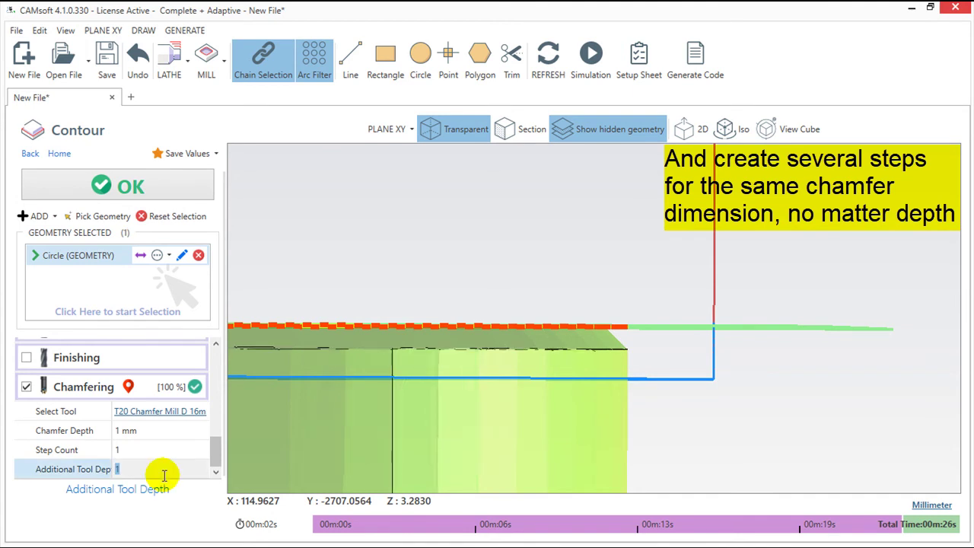
pyautogui.write('0')
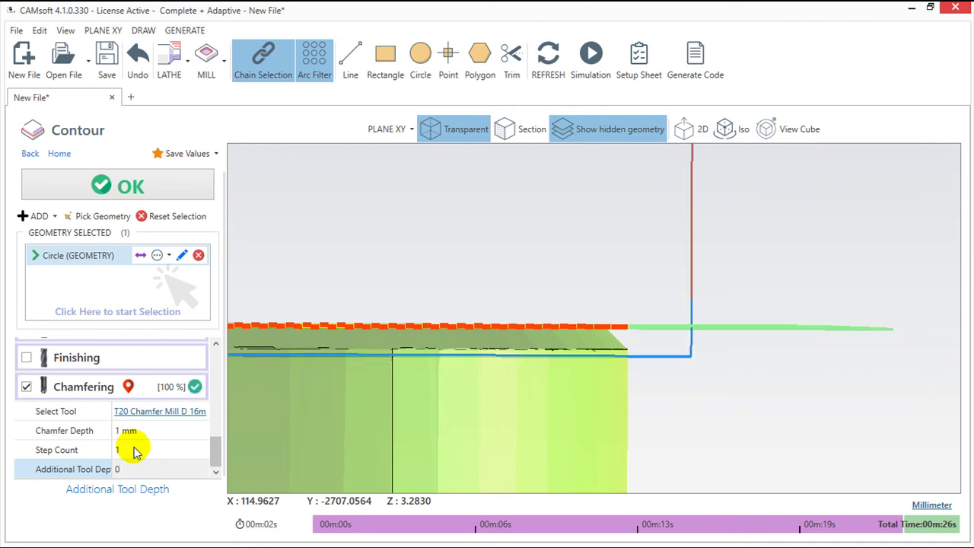
pyautogui.click(134, 449)
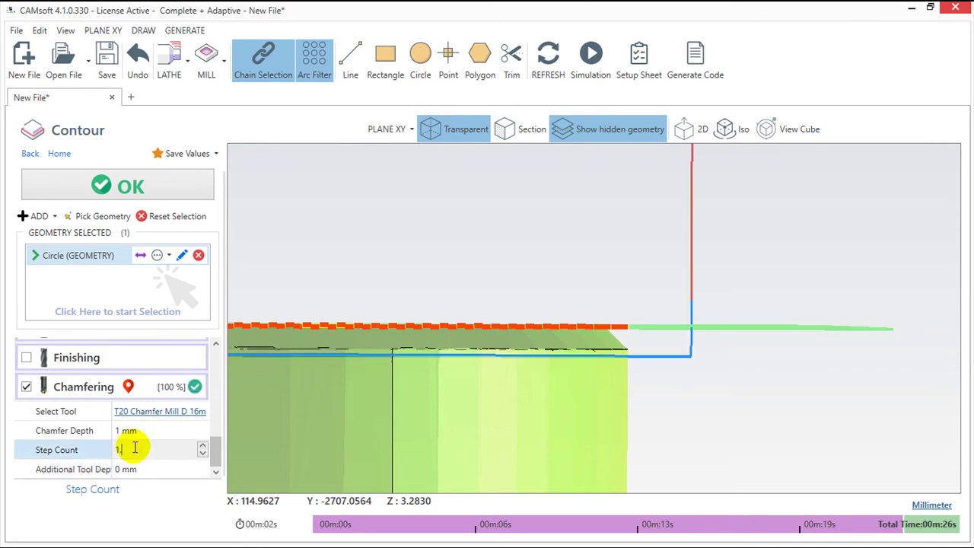
pyautogui.write('3')
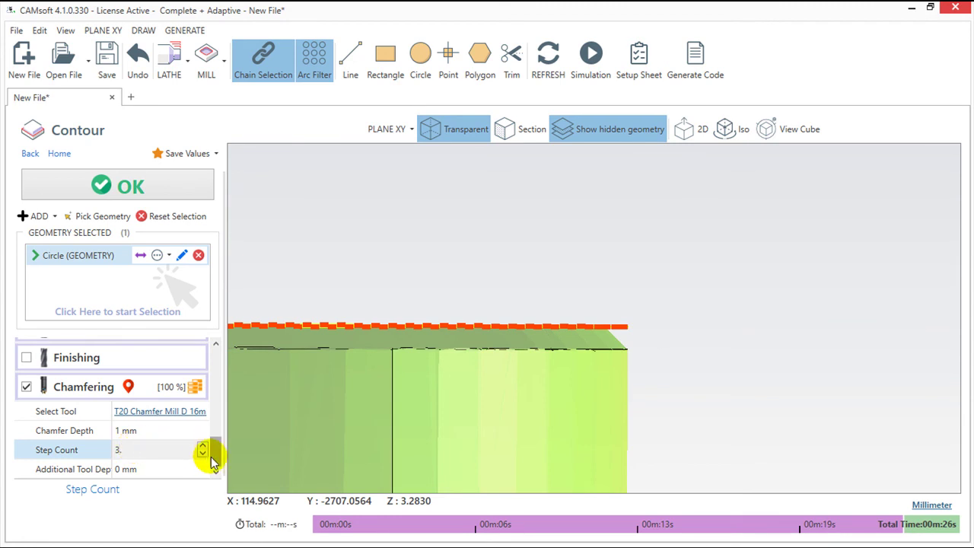
pyautogui.click(141, 182)
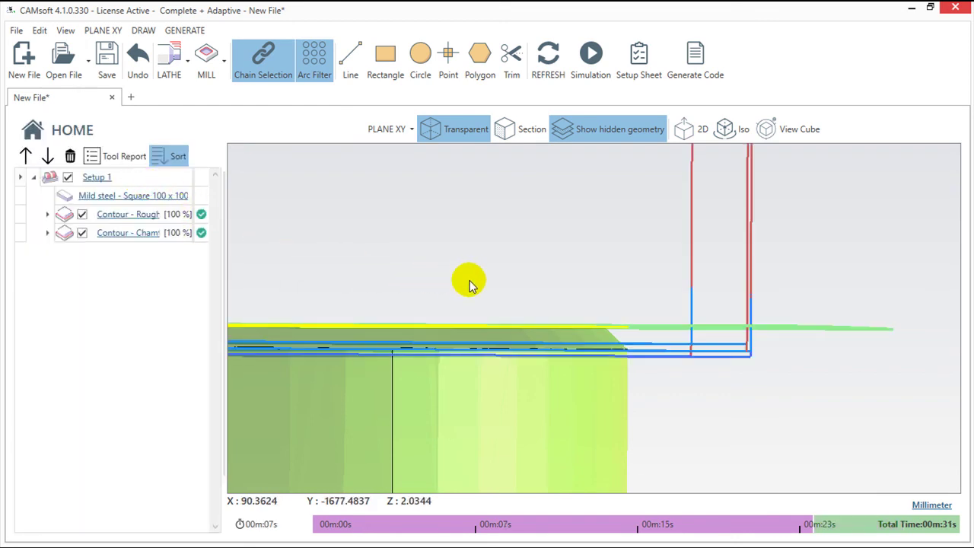
pyautogui.moveTo(580, 300); pyautogui.dragTo(716, 414, button='middle')
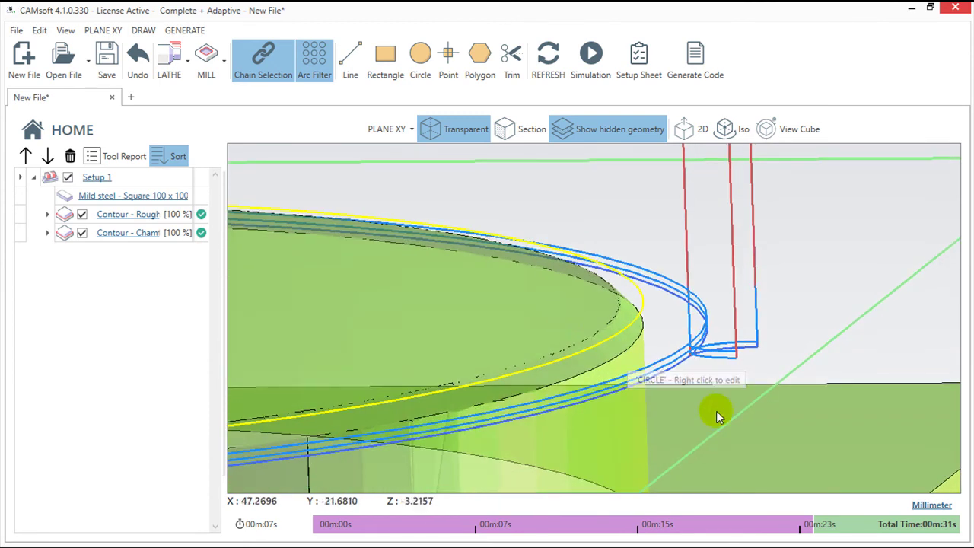
pyautogui.scroll(3, 785, 456)
pyautogui.moveTo(781, 459); pyautogui.dragTo(643, 332, button='middle')
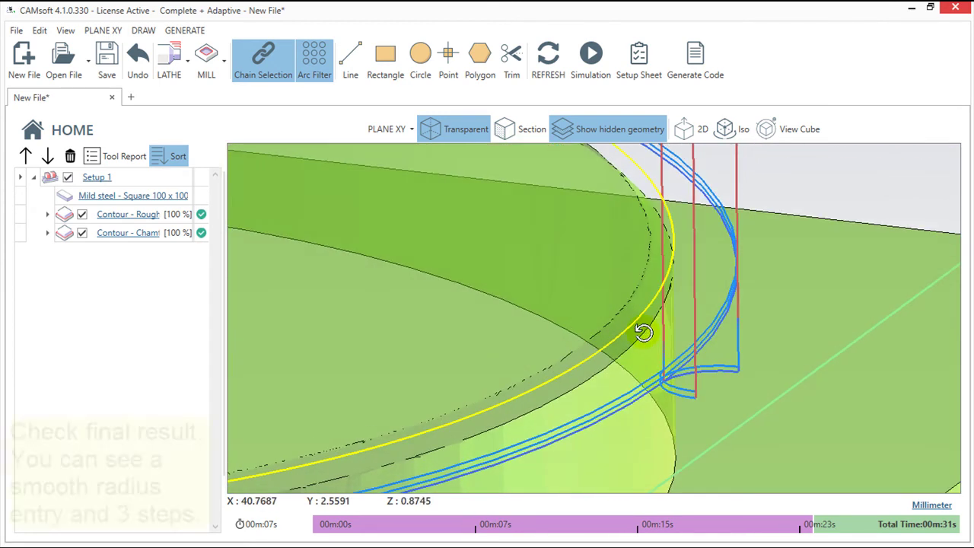
pyautogui.scroll(-3, 642, 344)
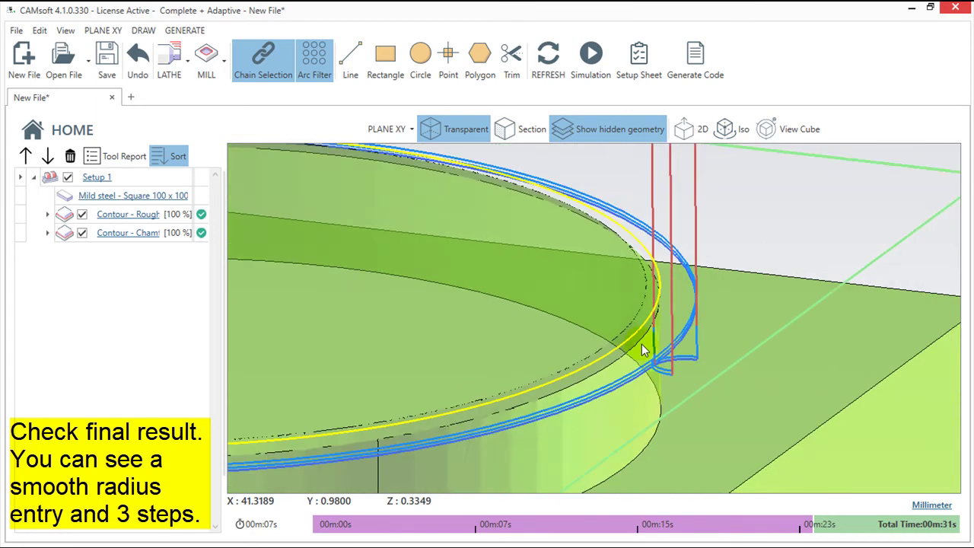
pyautogui.scroll(-5, 642, 347)
pyautogui.scroll(2, 641, 349)
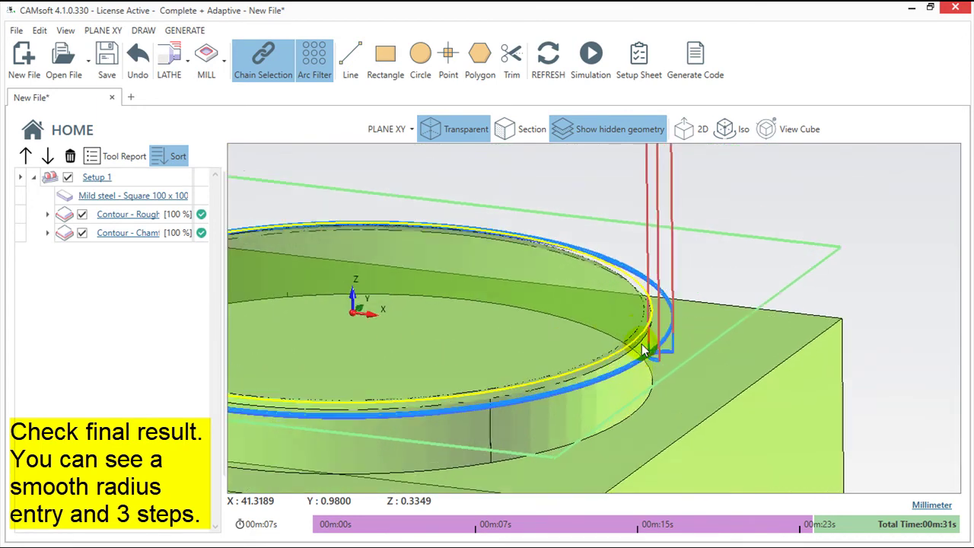
pyautogui.scroll(2, 641, 349)
pyautogui.scroll(2, 641, 348)
pyautogui.scroll(1, 641, 349)
pyautogui.moveTo(641, 349)
pyautogui.mouseDown(button='middle')
pyautogui.moveTo(625, 285)
pyautogui.moveTo(561, 200)
pyautogui.mouseUp(button='middle')
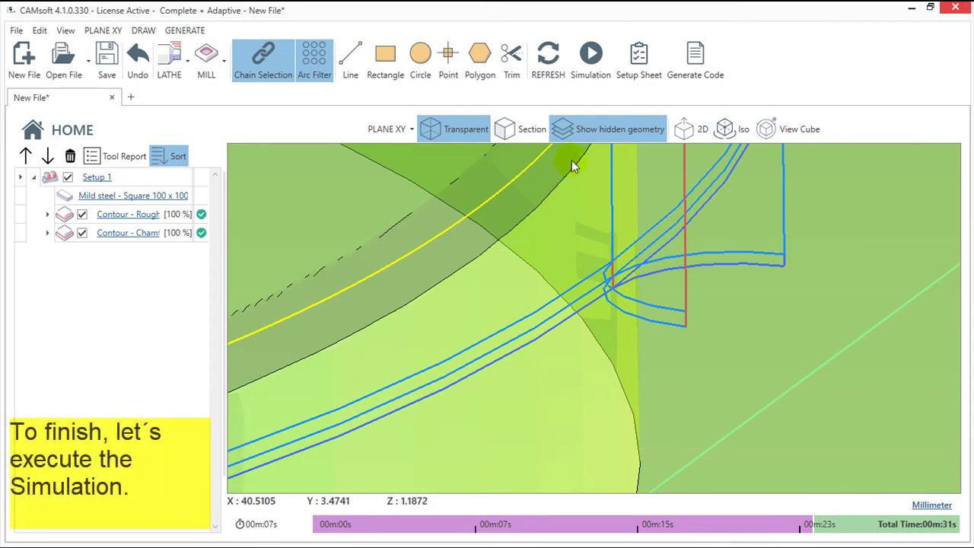
pyautogui.click(593, 59)
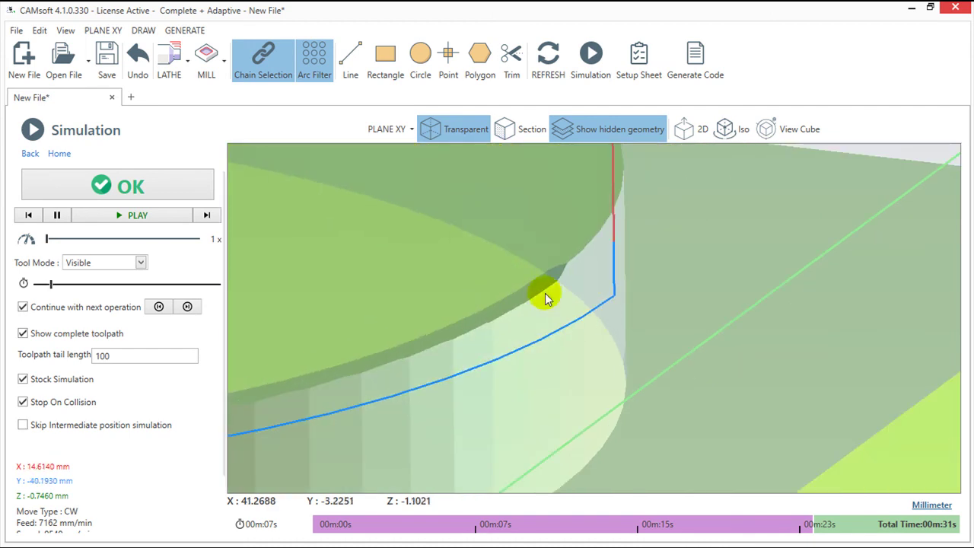
# - Run the simulation at 7x speed, zoomed in on the tool, then close it
pyautogui.moveTo(522, 293); pyautogui.dragTo(531, 282, button='middle')
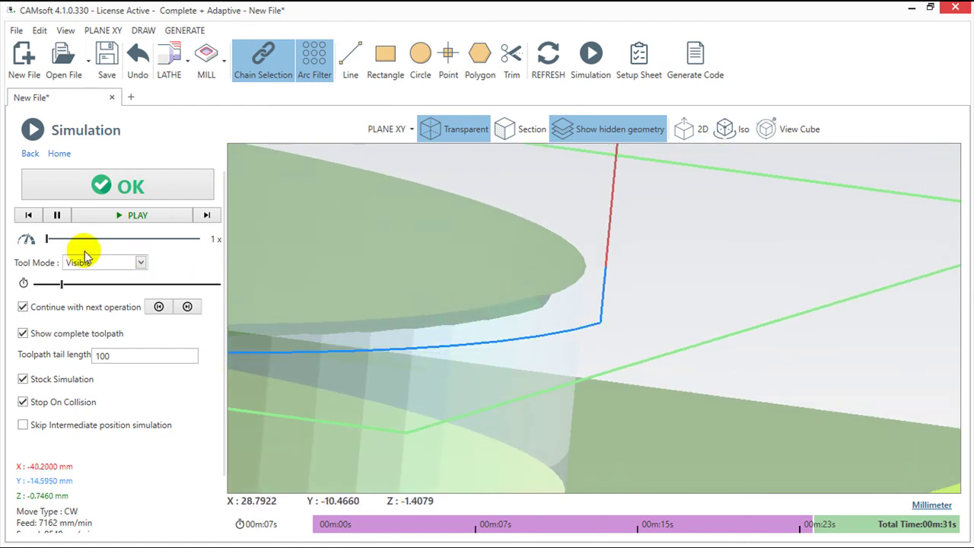
pyautogui.moveTo(48, 241); pyautogui.dragTo(79, 241)
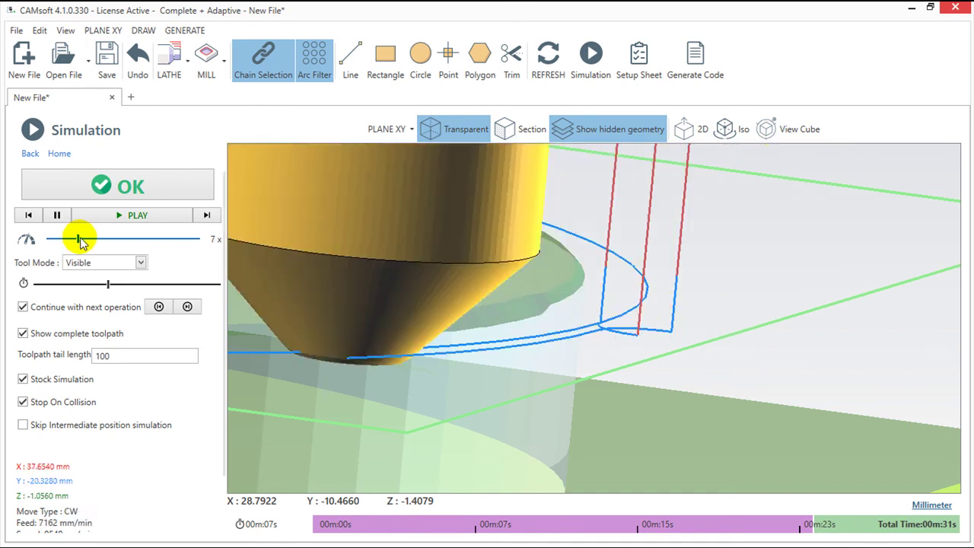
pyautogui.scroll(2, 522, 345)
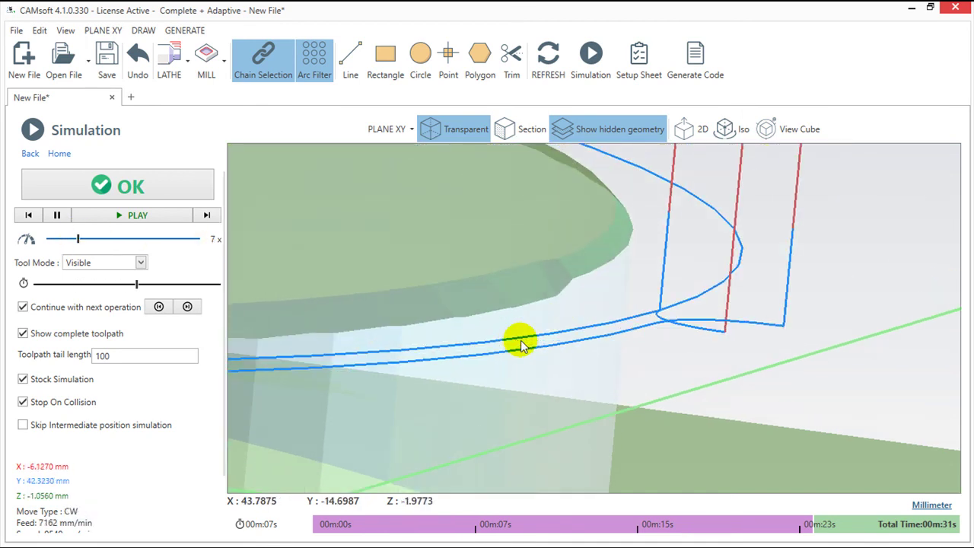
pyautogui.scroll(2, 522, 345)
pyautogui.scroll(1, 561, 342)
pyautogui.scroll(1, 567, 359)
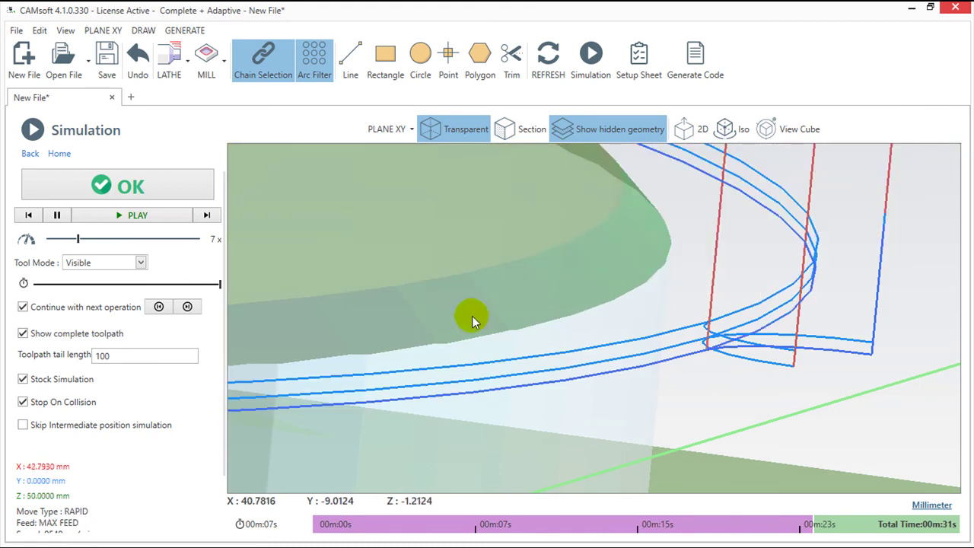
pyautogui.click(143, 187)
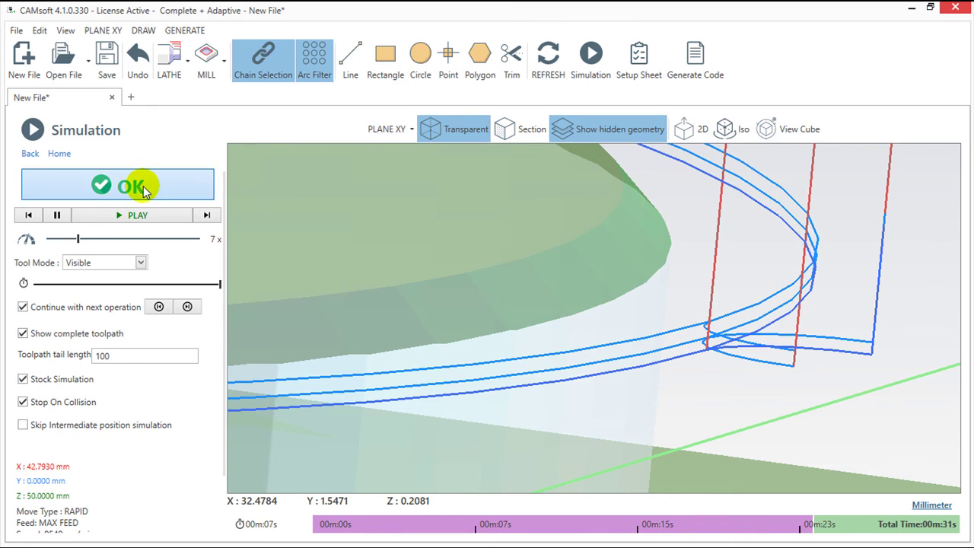